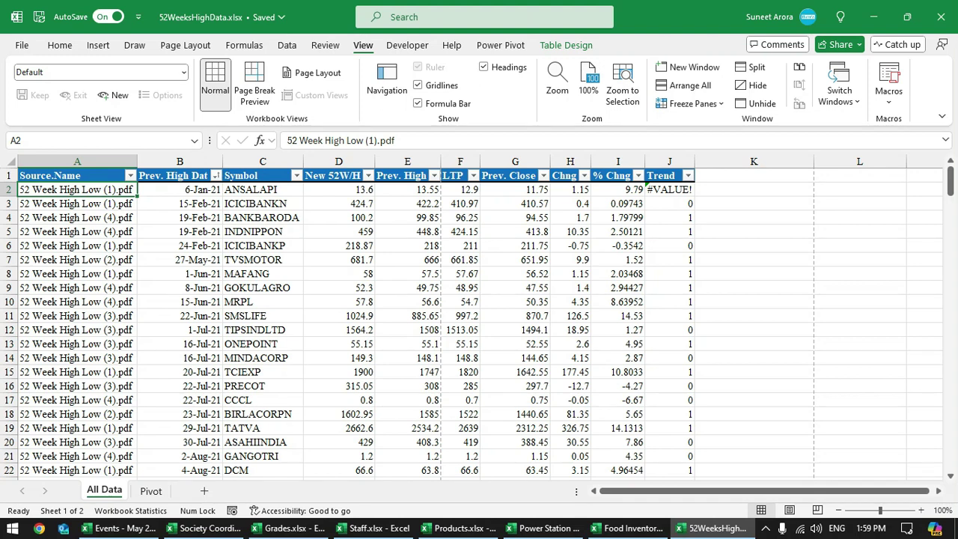
left_click(346, 287)
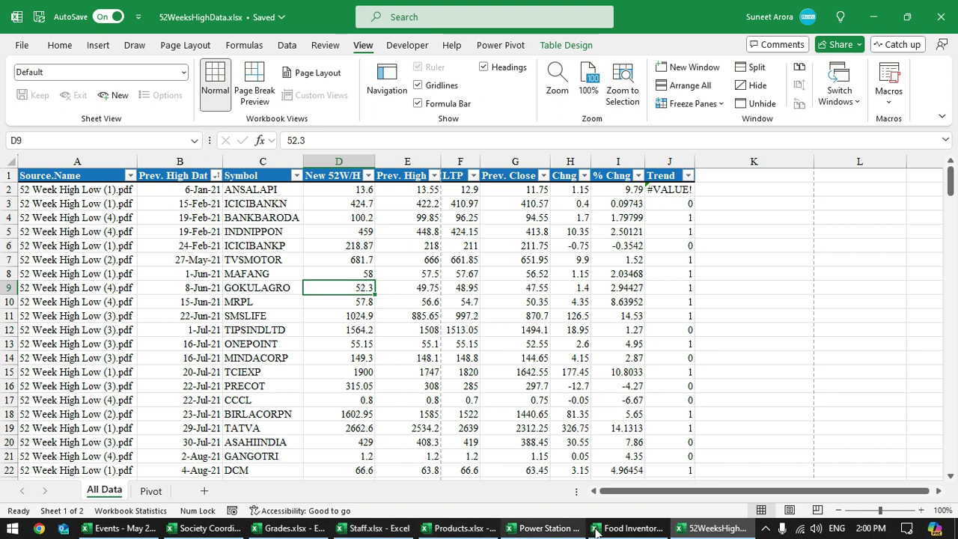
left_click(91, 192)
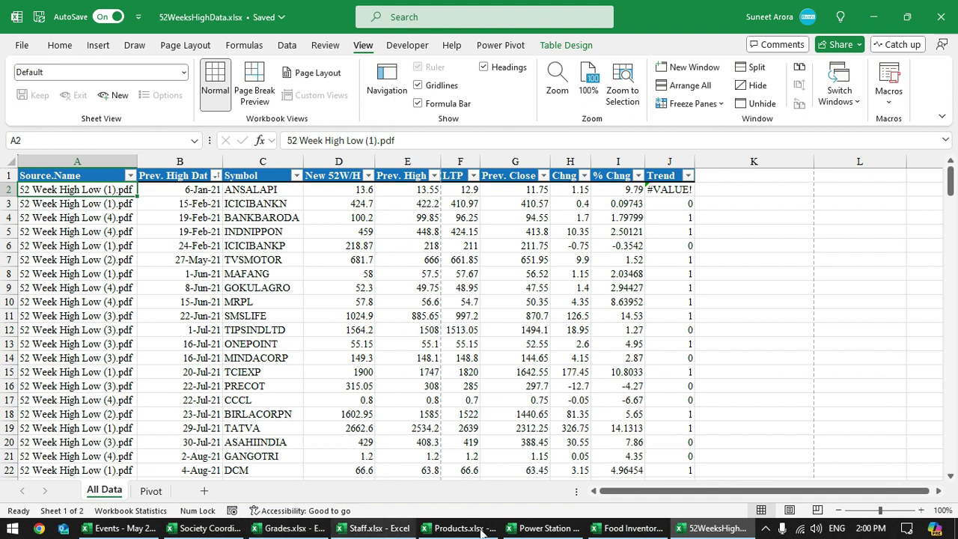
left_click(262, 316)
left_click(99, 192)
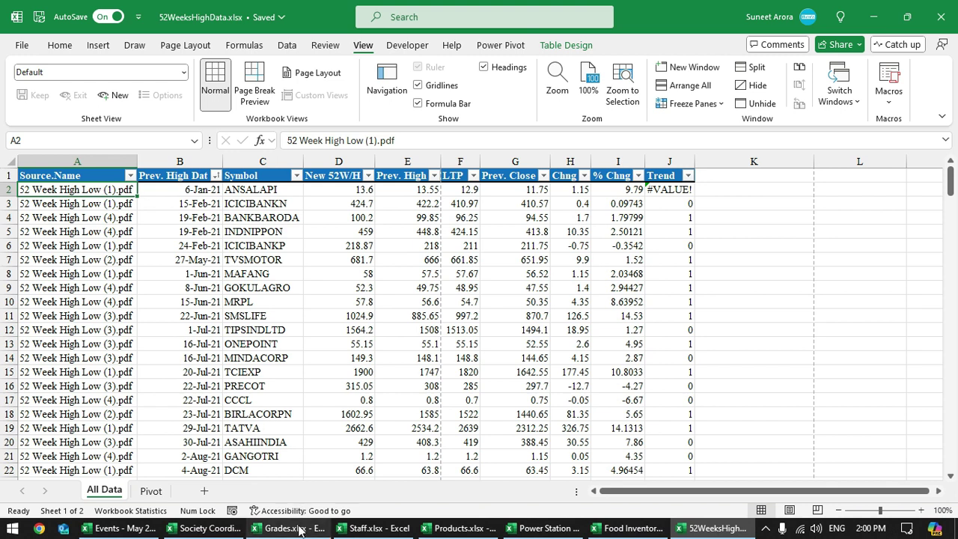
Switch to the Grades.xlsx workbook and hide its window
mouse_move(299, 530)
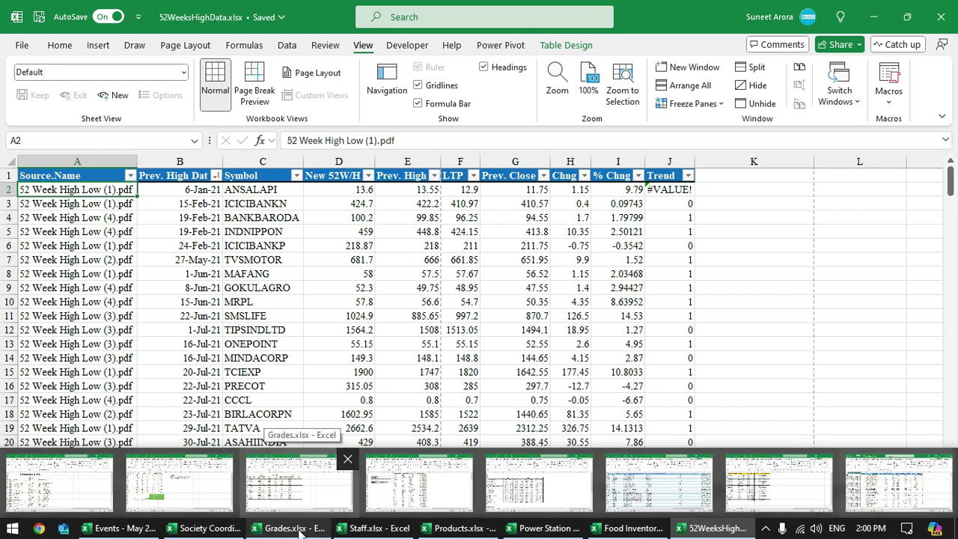
left_click(299, 530)
left_click(240, 233)
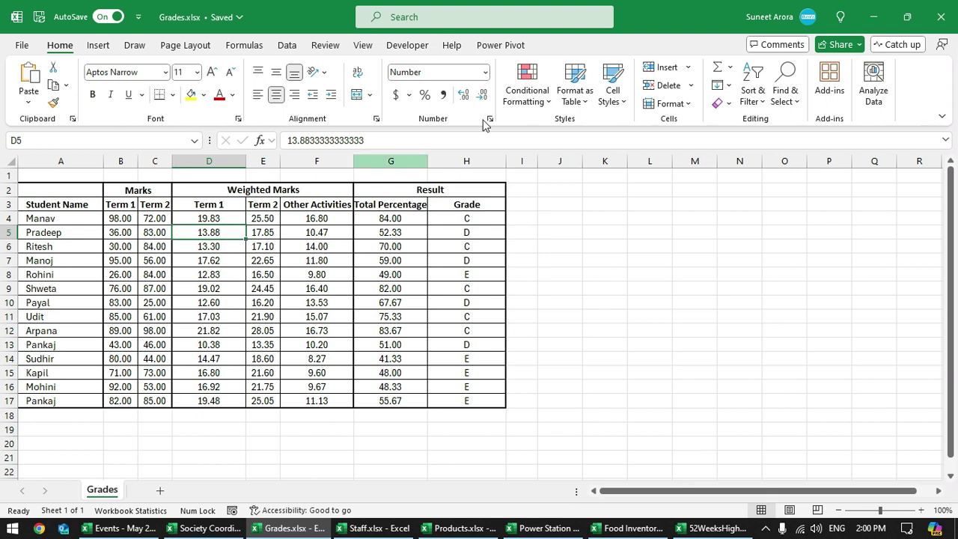
left_click(363, 44)
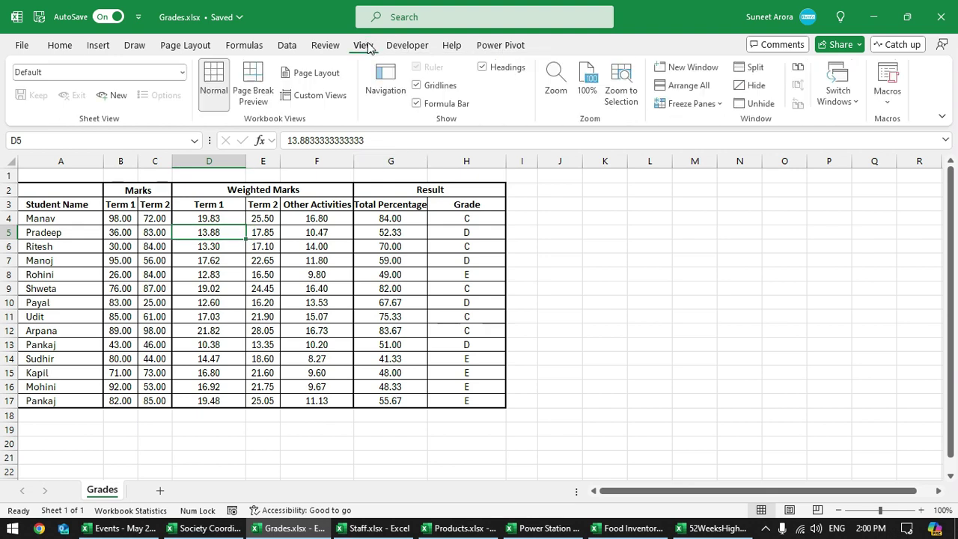
left_click(768, 89)
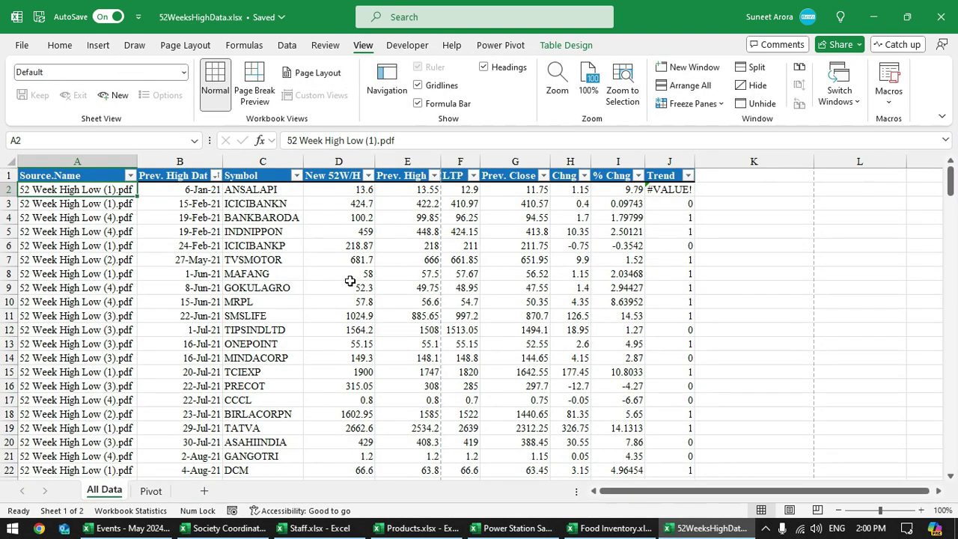
Switch to the Products.xlsx workbook and hide its window
left_click(327, 263)
left_click(408, 528)
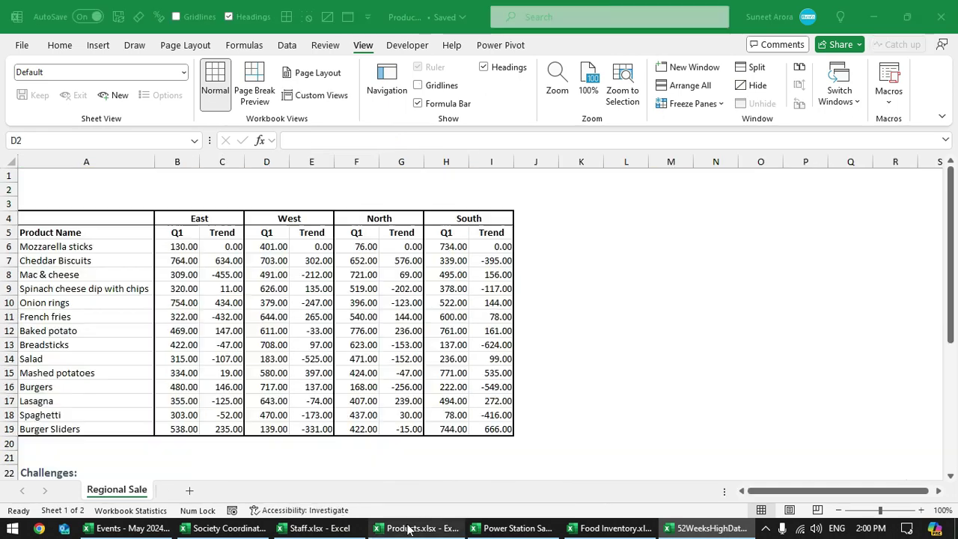
left_click(756, 86)
Add the window Hide command to the Quick Access Toolbar
left_click(443, 313)
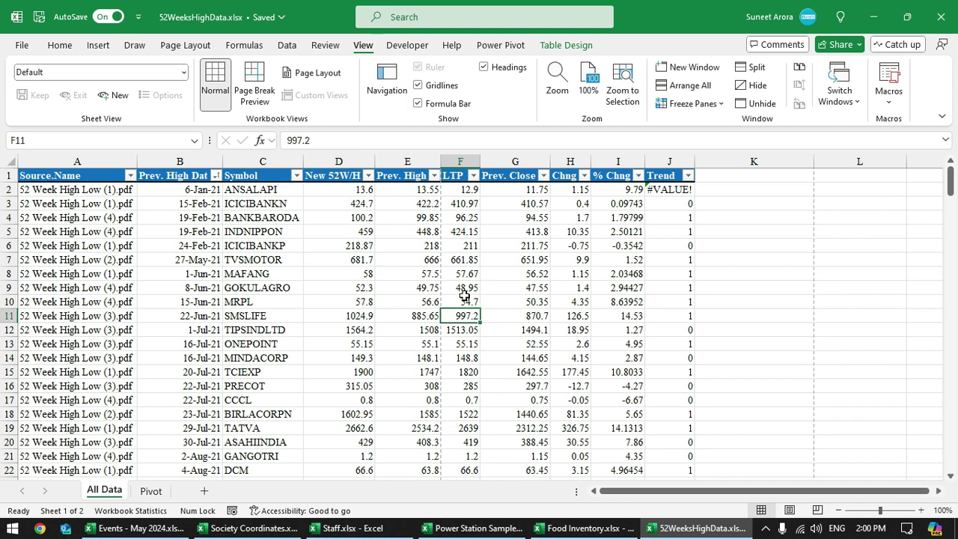
right_click(756, 89)
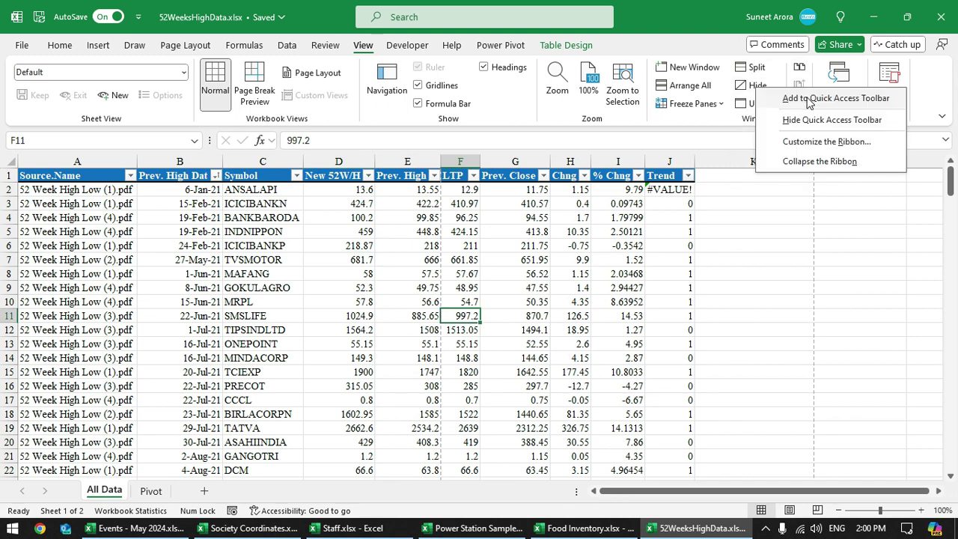
left_click(805, 104)
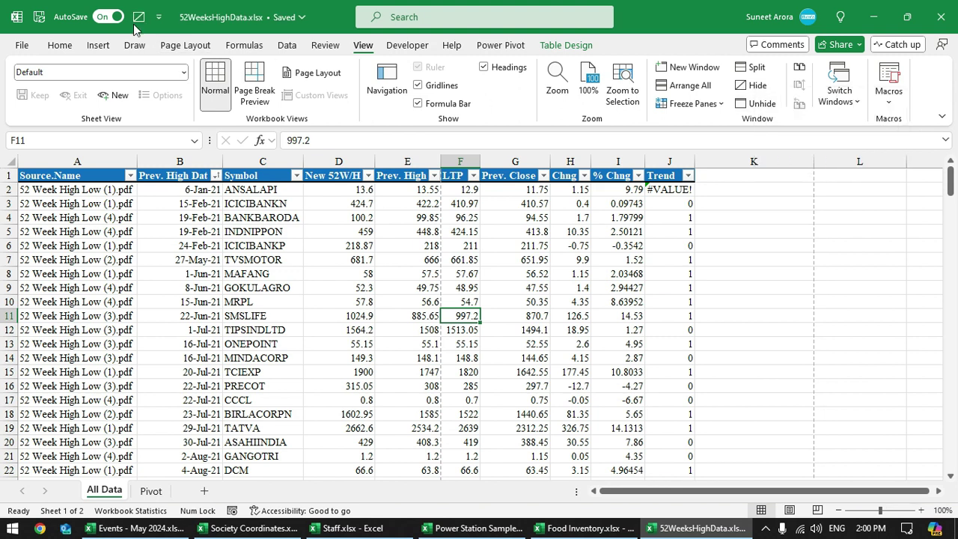
Hide the Power Station Sample.xlsx and Food Inventory.xlsx workbook windows, using the Quick Access Hide command
left_click(472, 528)
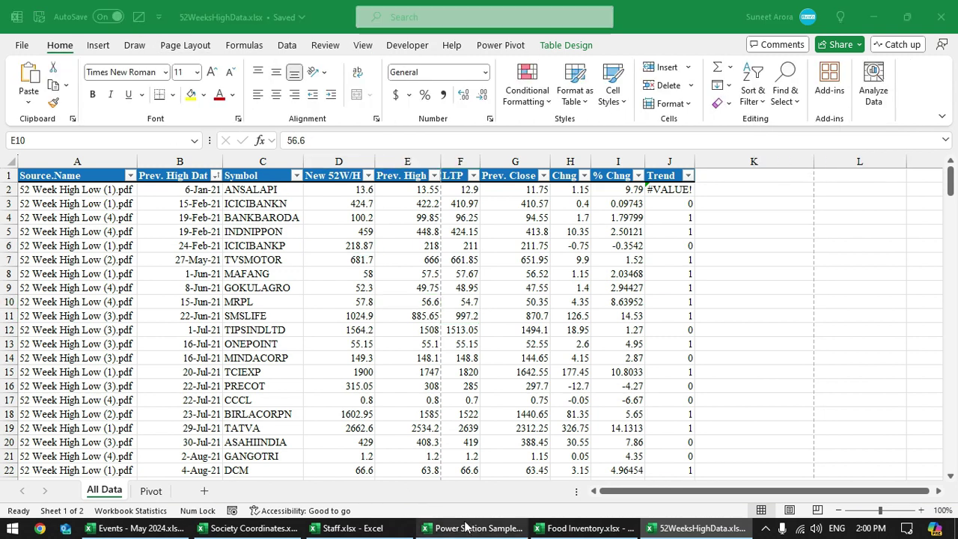
left_click(137, 16)
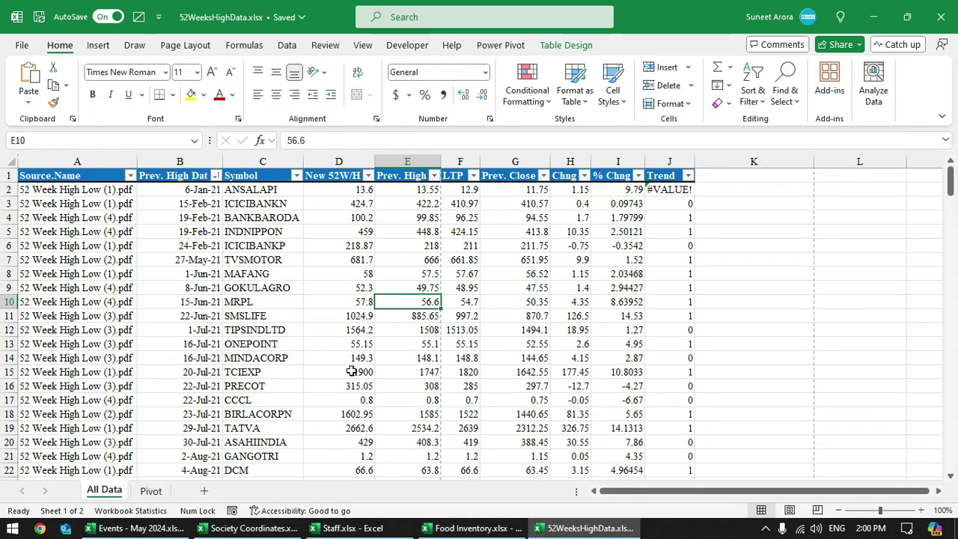
left_click(483, 532)
left_click(143, 18)
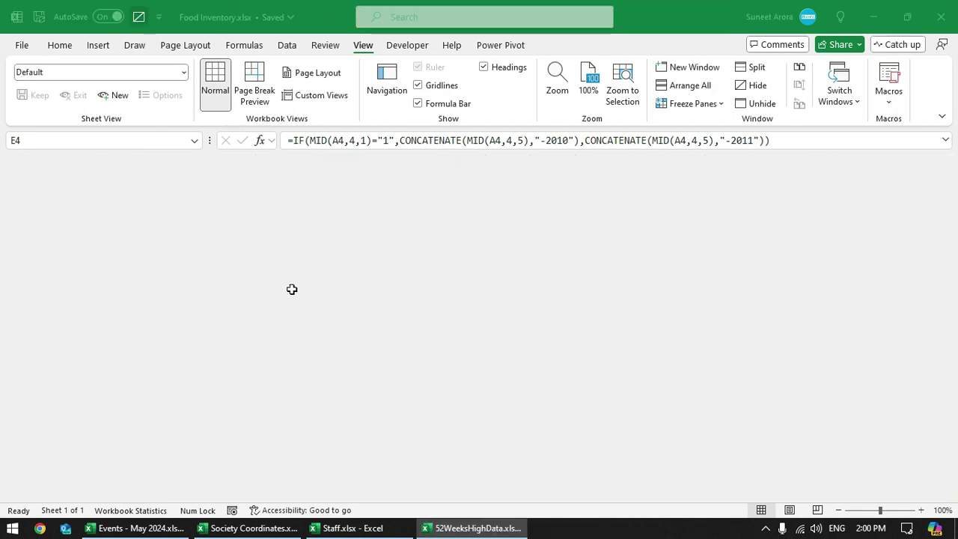
Hide the Staff.xlsx, Society Coordinates.xlsx and Events - May 2024.xlsx workbooks, leaving only 52WeeksHighData.xlsx showing
left_click(458, 528)
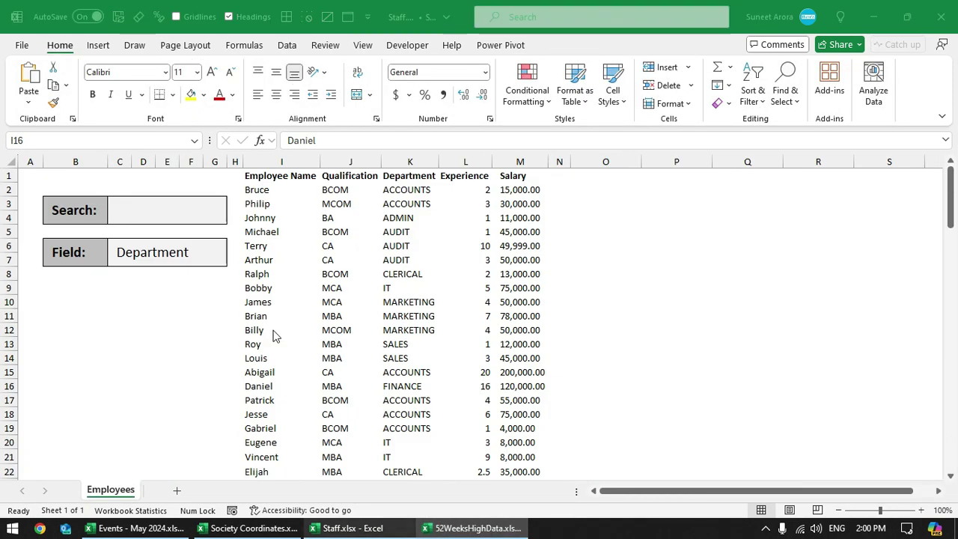
left_click(138, 16)
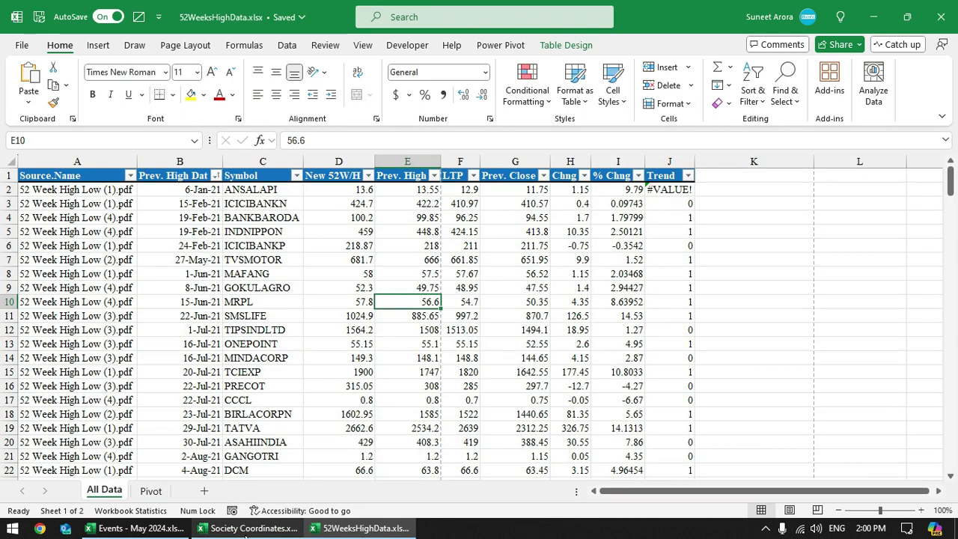
left_click(253, 528)
left_click(137, 16)
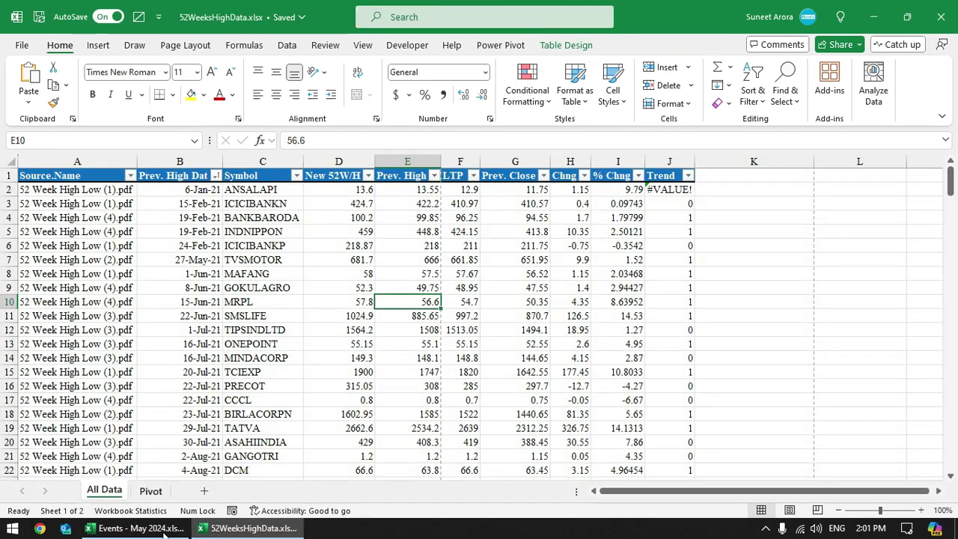
left_click(155, 529)
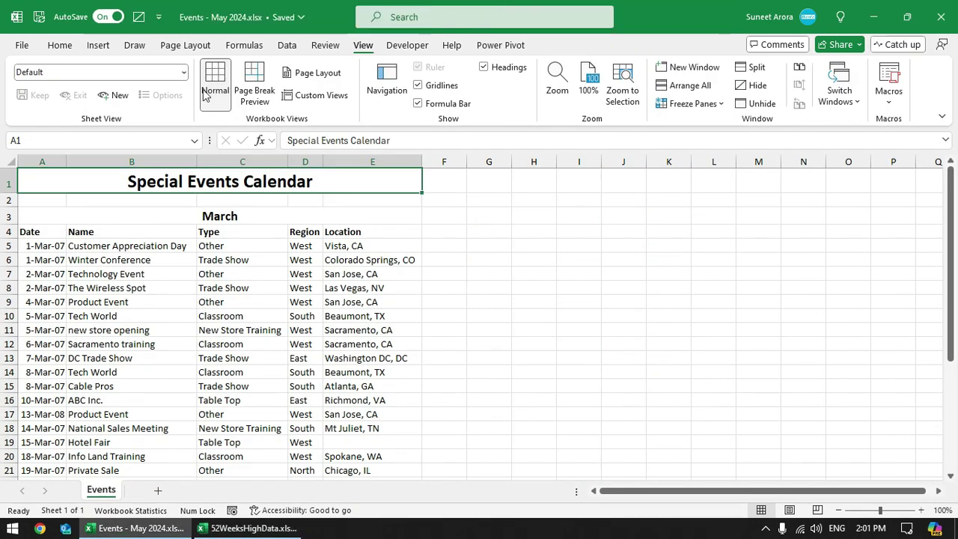
left_click(137, 16)
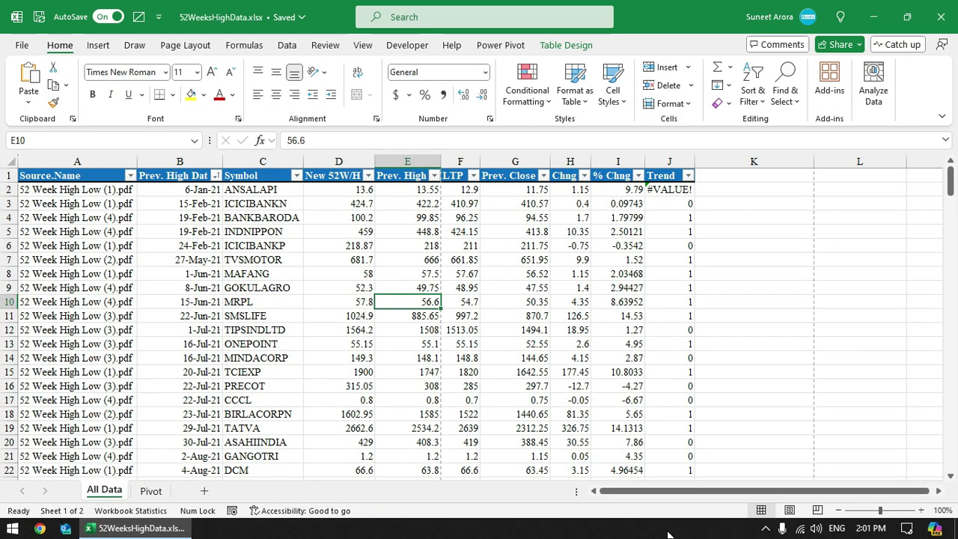
left_click(184, 244)
left_click(294, 232)
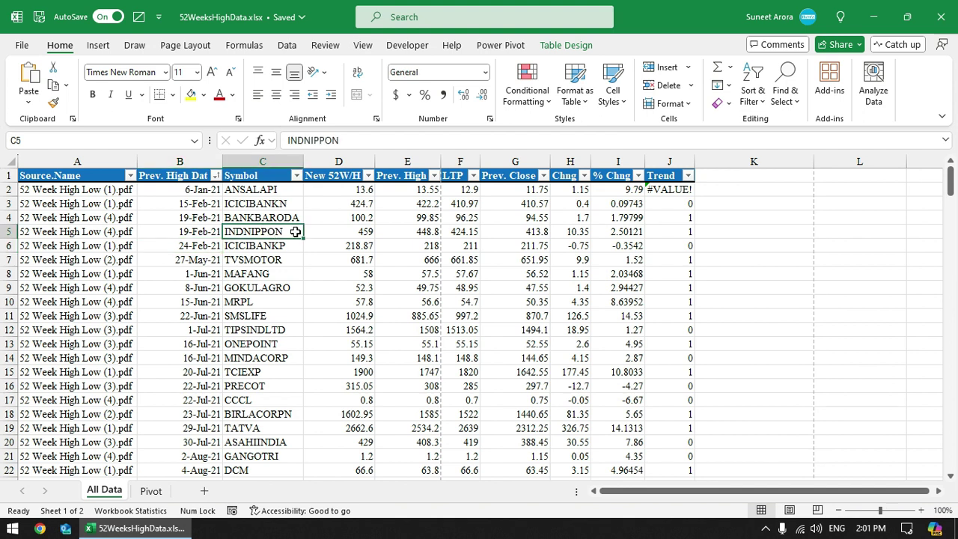
left_click(356, 262)
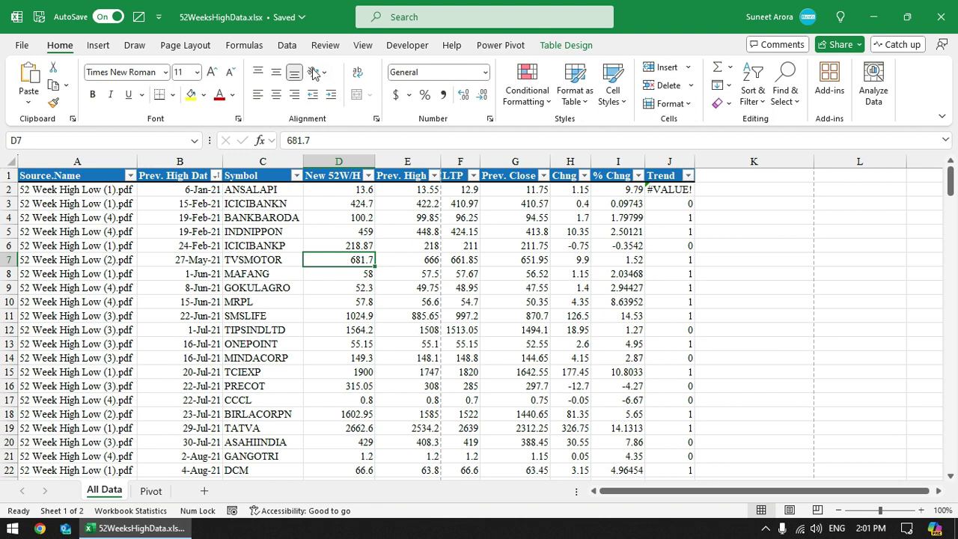
Unhide the Power Station Sample.xlsx workbook from the list of hidden workbooks
left_click(363, 45)
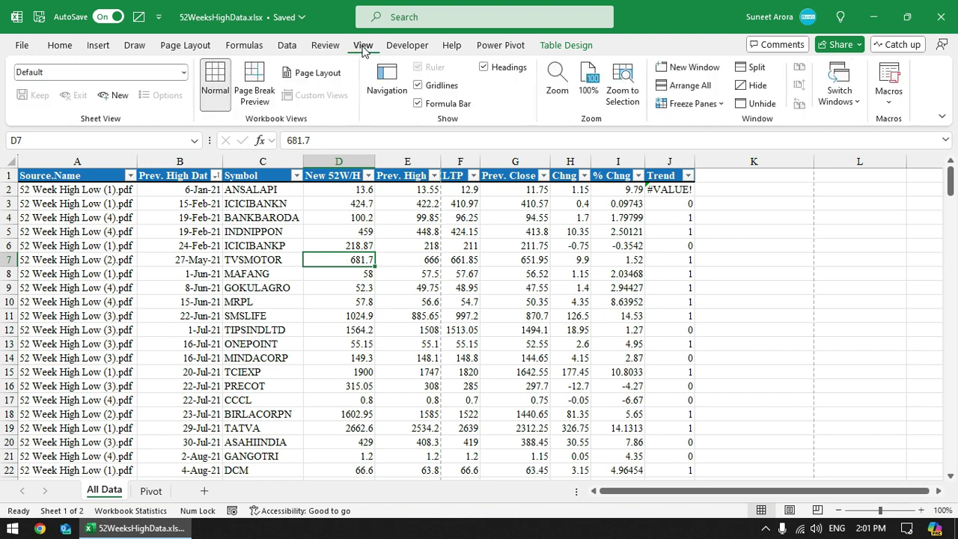
left_click(758, 104)
left_click(272, 280)
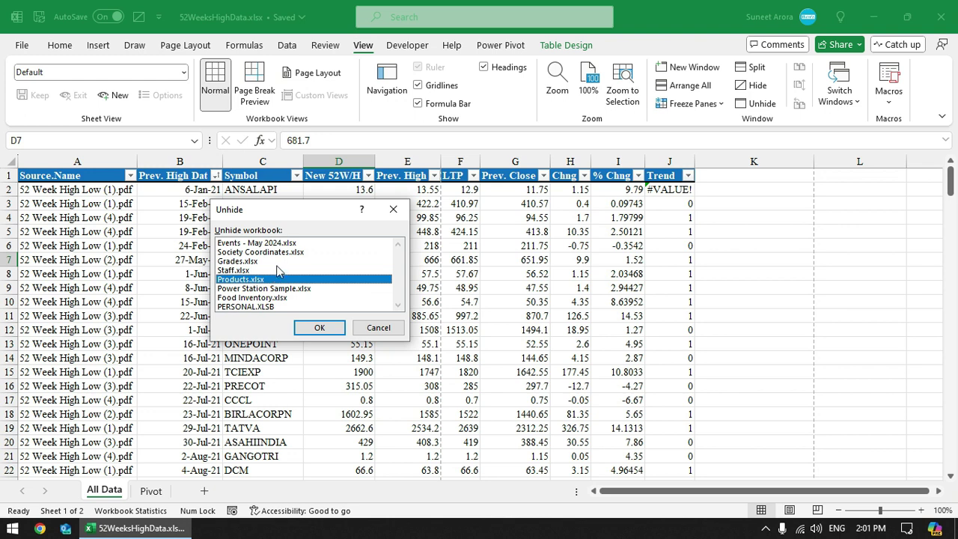
left_click(277, 262)
left_click(276, 280)
left_click(278, 298)
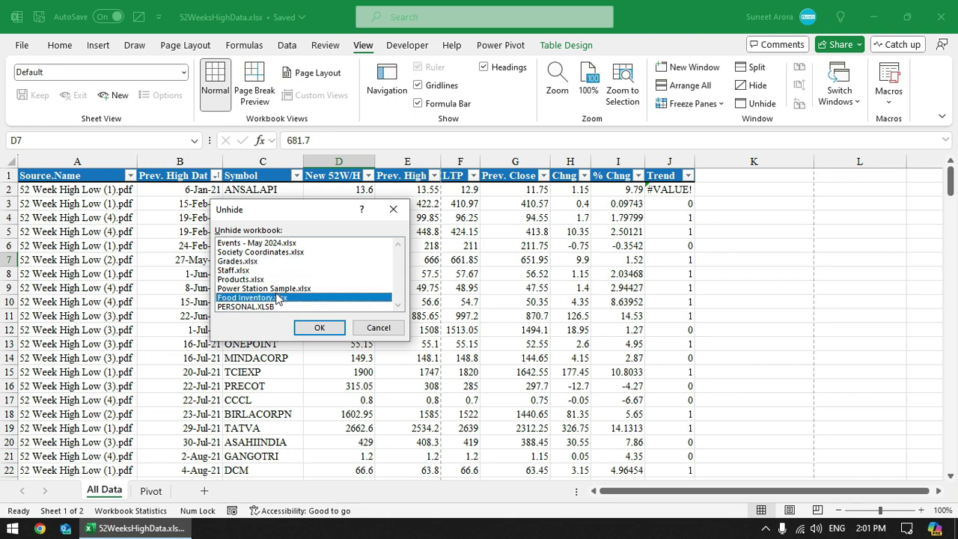
left_click(281, 289)
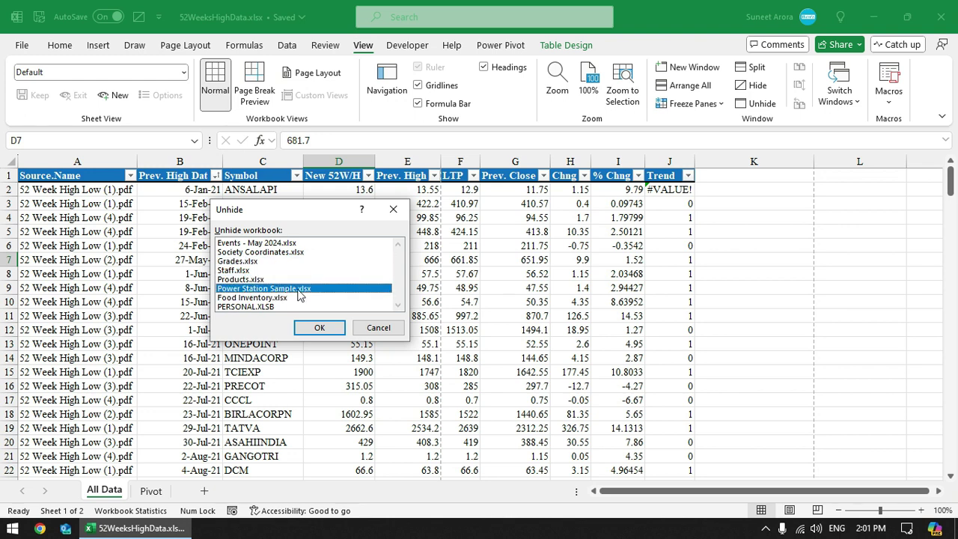
left_click(319, 327)
left_click(339, 330)
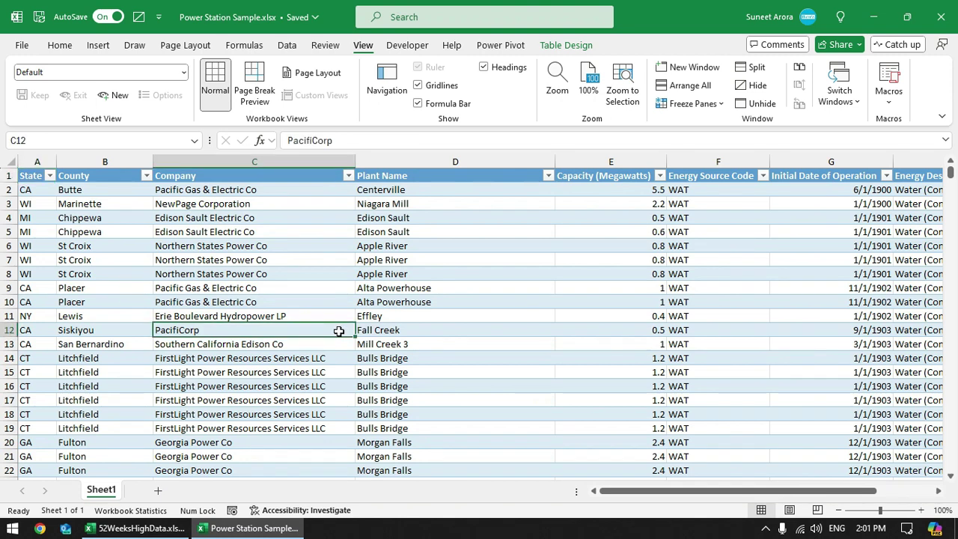
Switch back to the 52WeeksHighData.xlsx workbook and close it
left_click(76, 243)
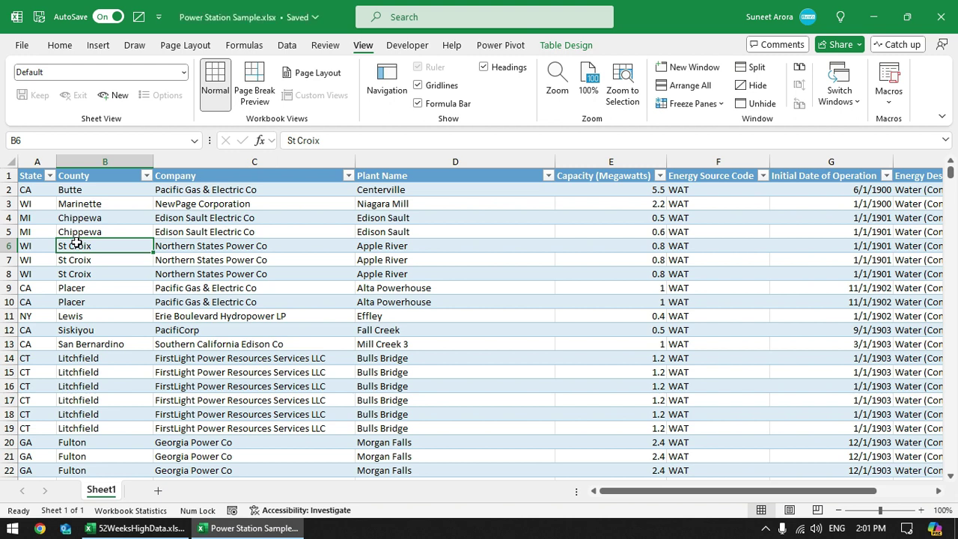
left_click(134, 528)
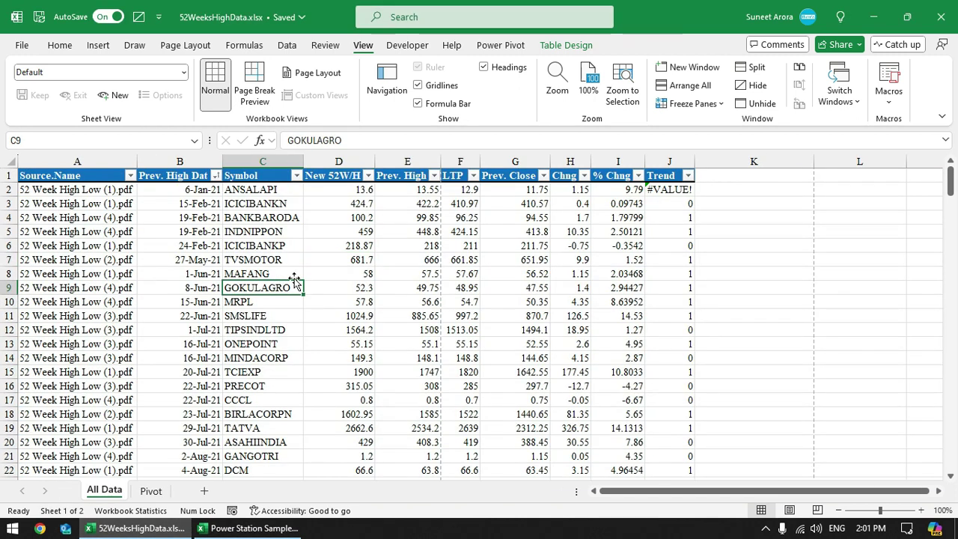
key("ctrl+w")
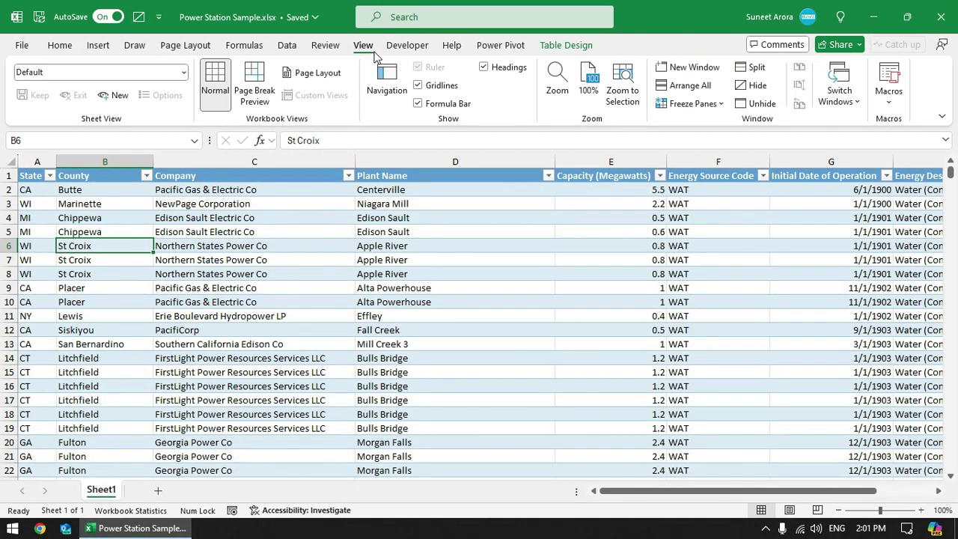
Add the window Unhide command to the Quick Access Toolbar
right_click(762, 106)
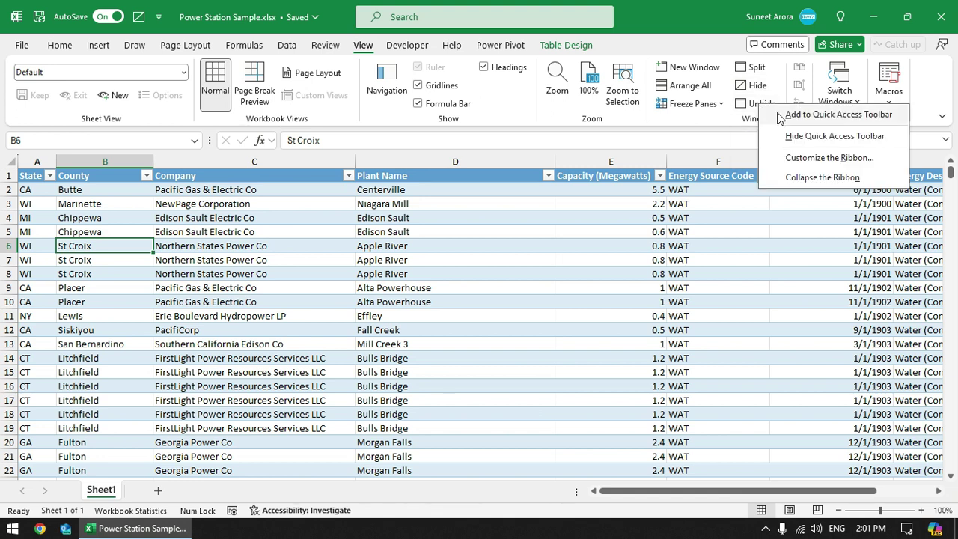
left_click(778, 118)
left_click(222, 315)
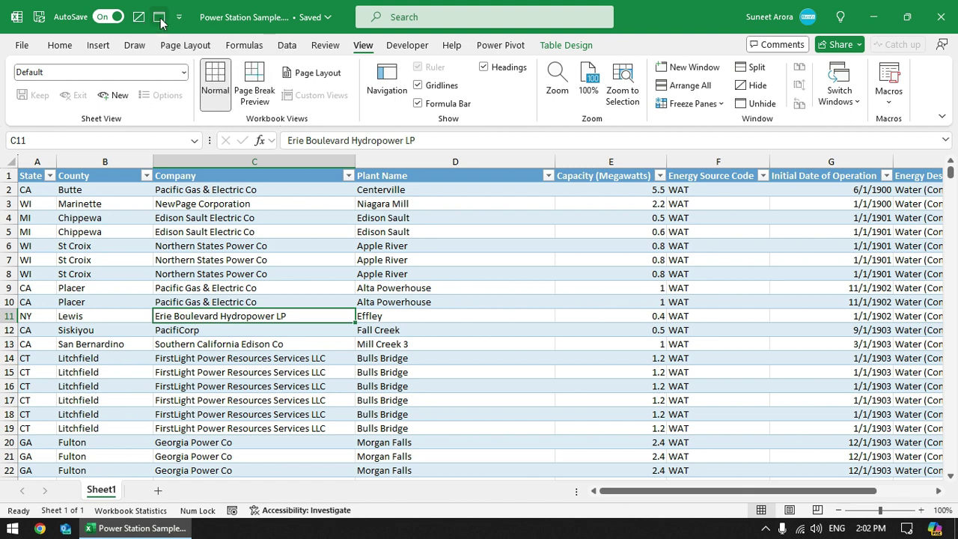
left_click(559, 300)
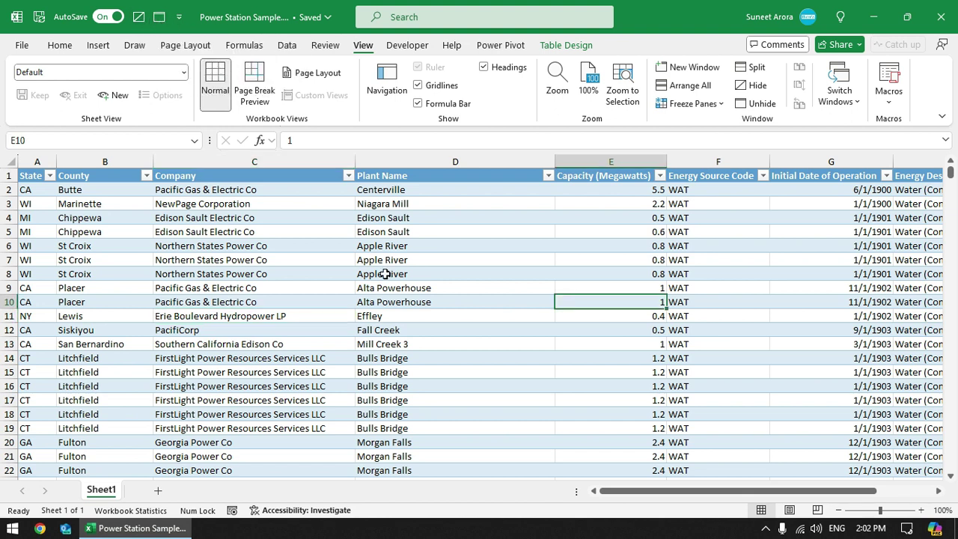
left_click(289, 260)
left_click(302, 231)
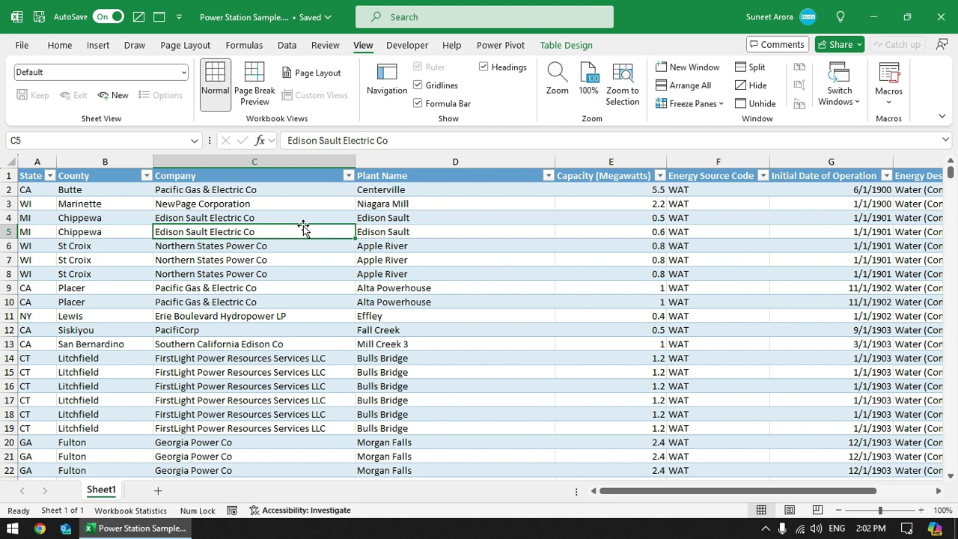
left_click(305, 243)
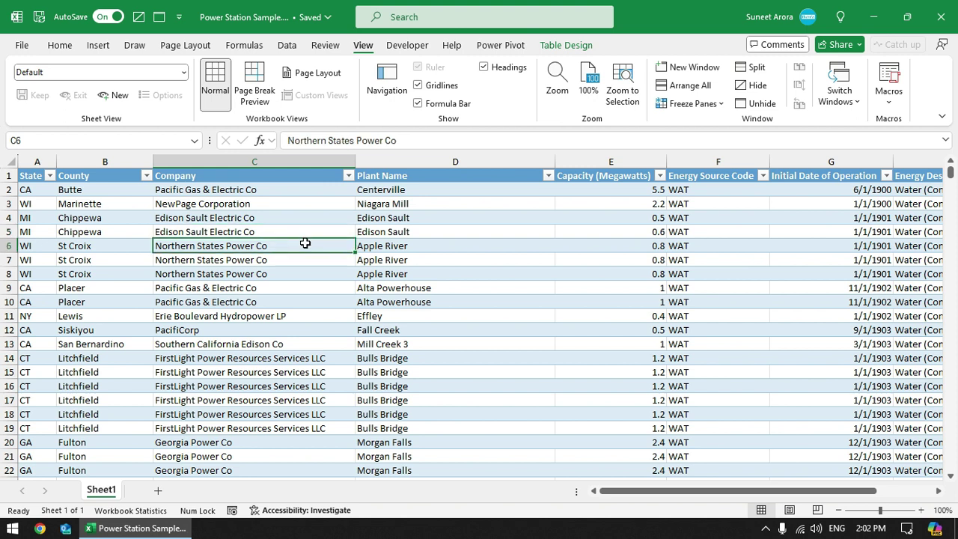
left_click(311, 218)
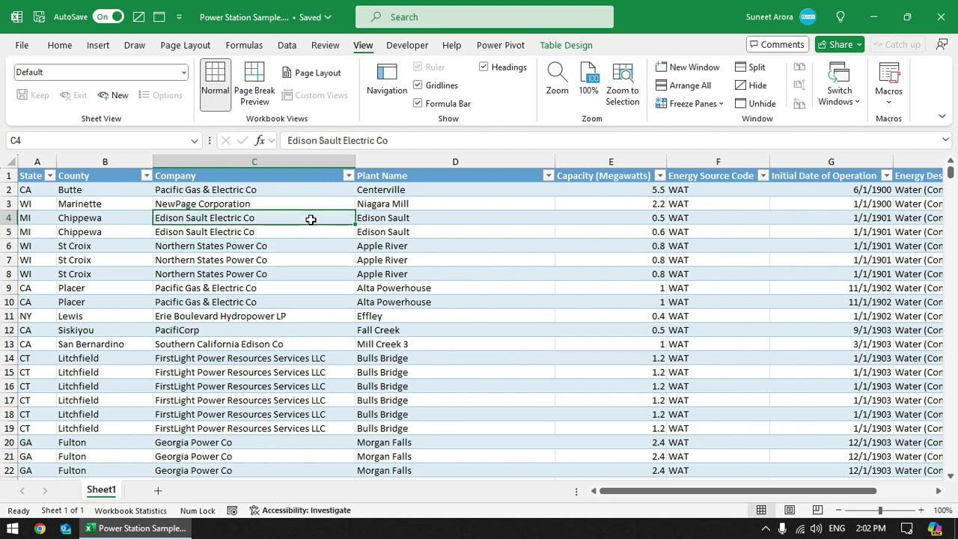
Add the HideAllWorkbooks and ShowAllWorkbooks macros from PERSONAL.XLSB to the Quick Access Toolbar's command list
left_click(446, 244)
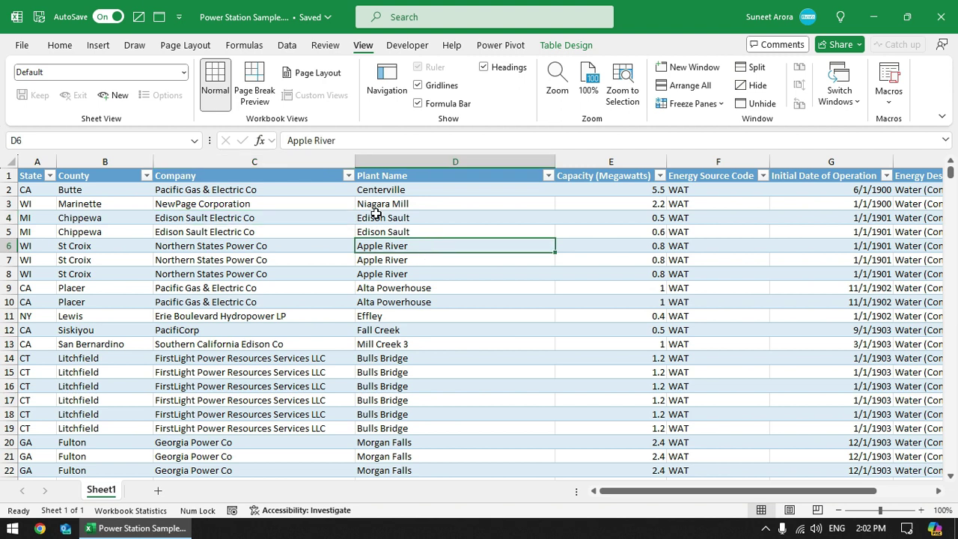
left_click(180, 18)
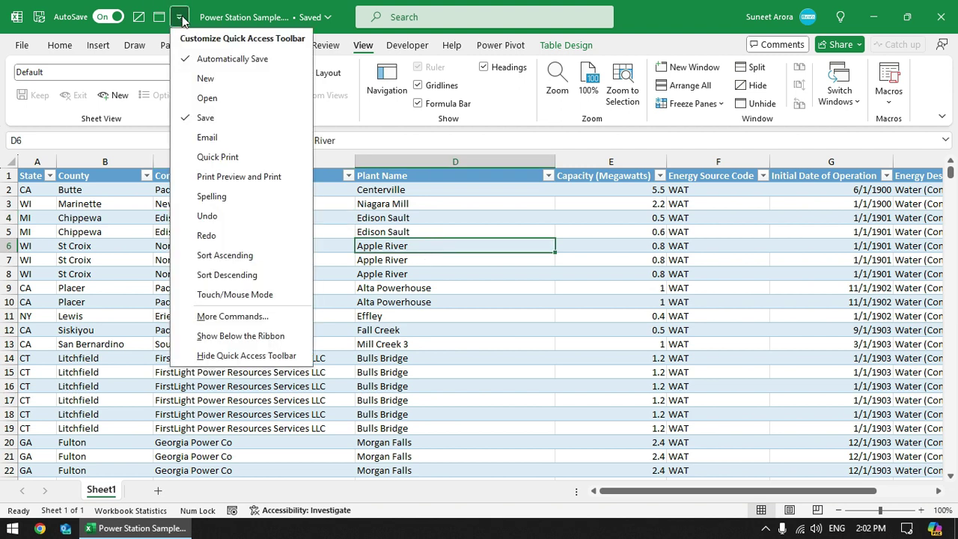
left_click(218, 317)
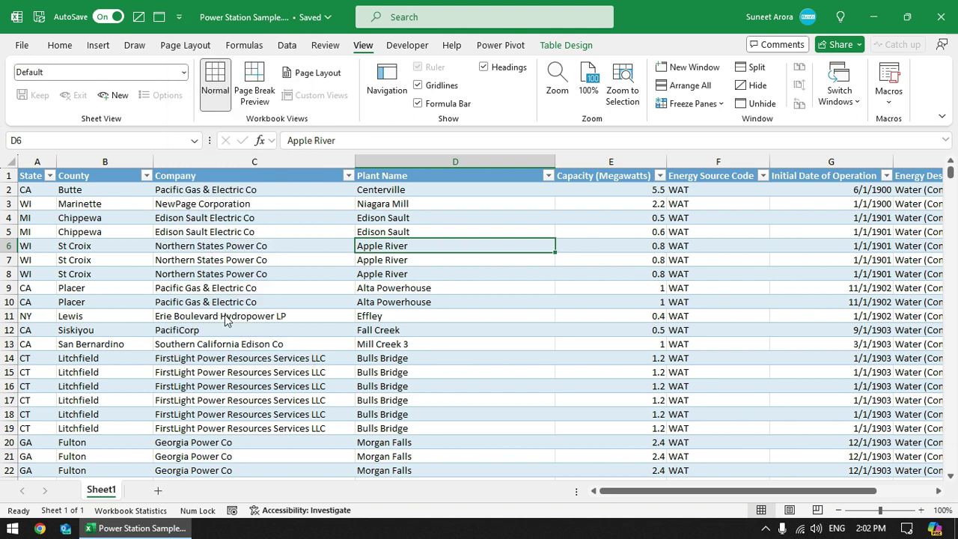
left_click(352, 100)
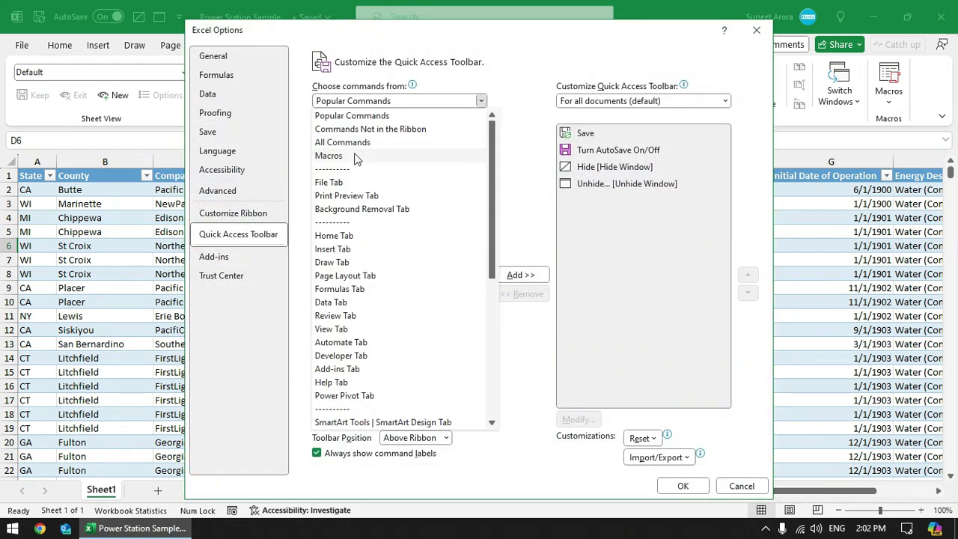
left_click(354, 155)
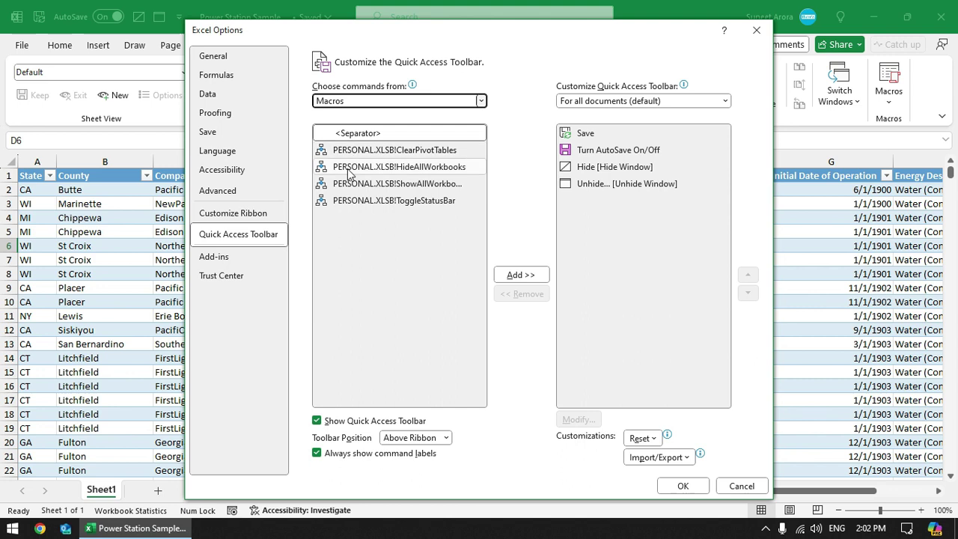
left_click(418, 169)
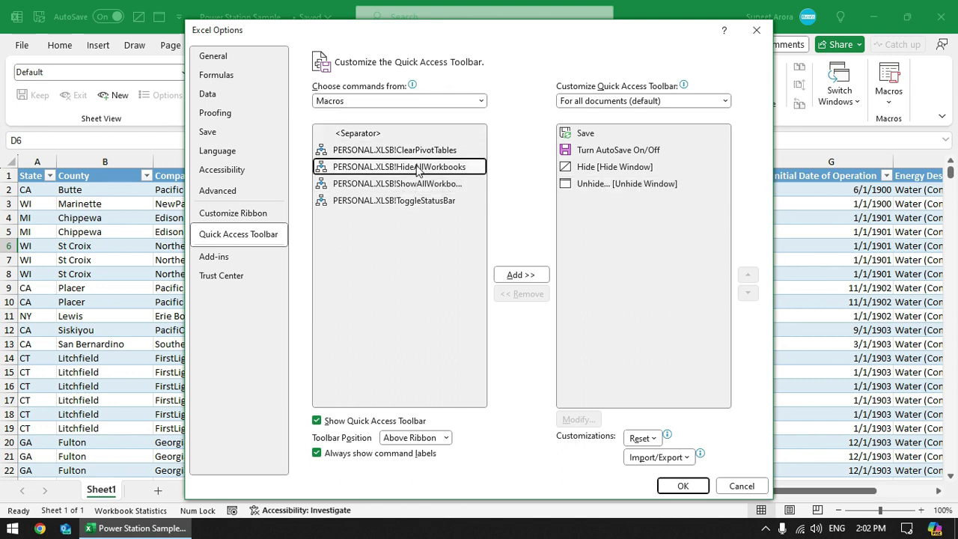
left_click(516, 276)
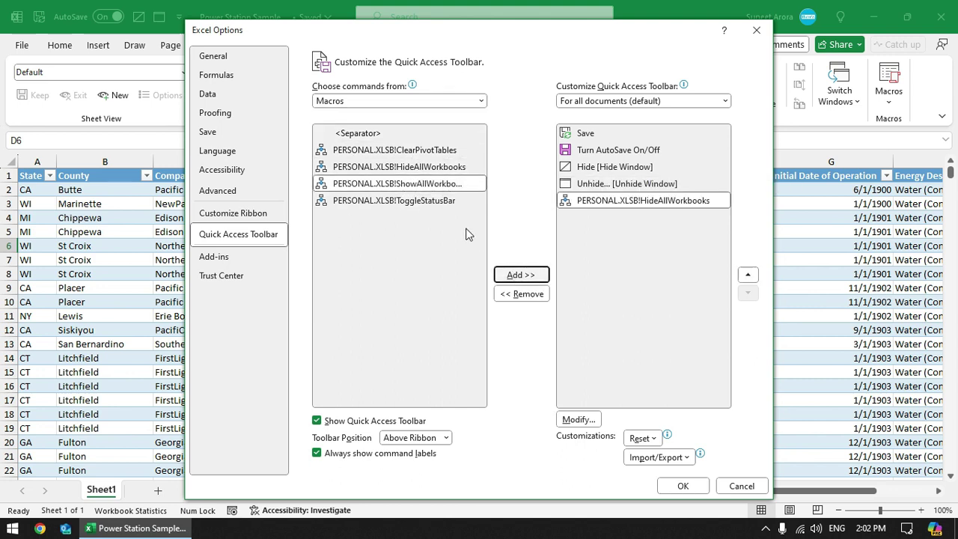
left_click(515, 275)
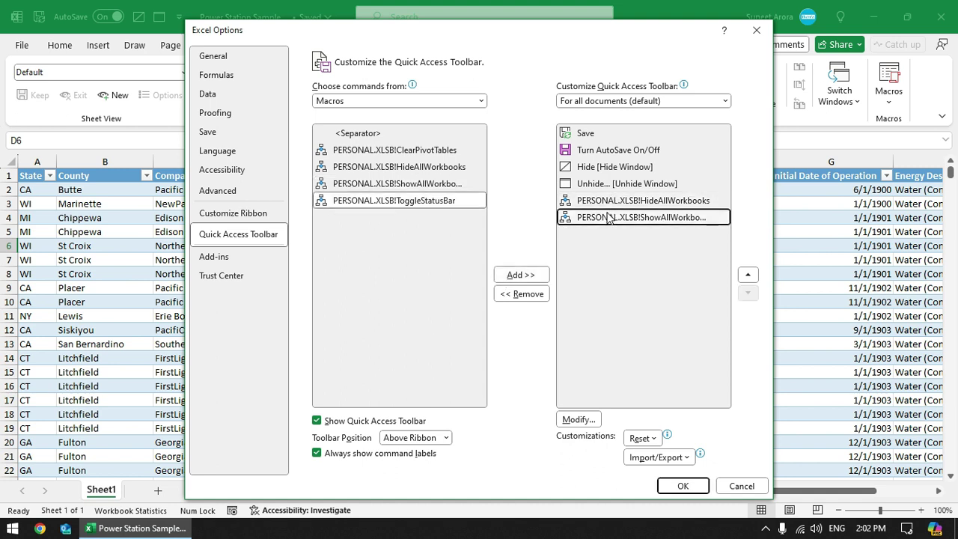
Change the ShowAllWorkbooks macro button's symbol to the smiley face, keeping its display name
left_click(578, 420)
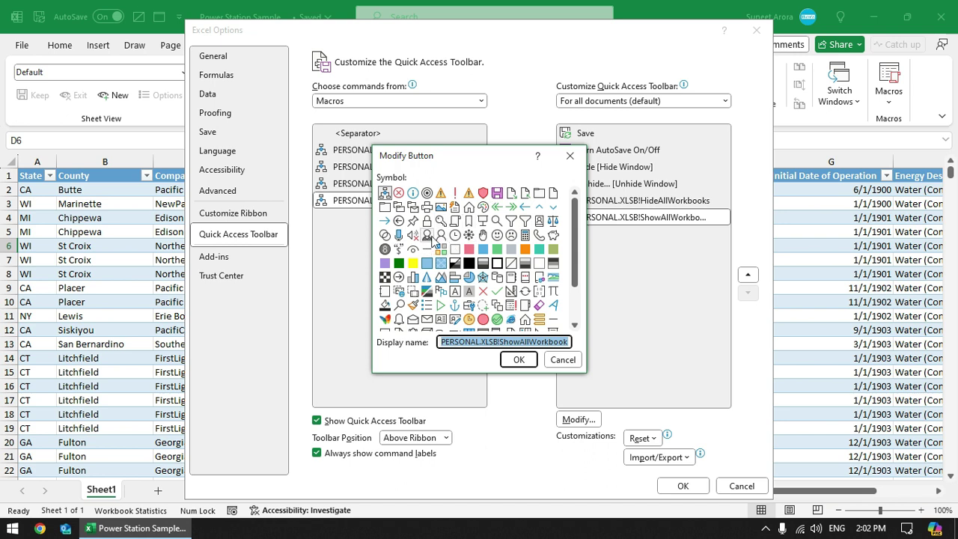
key("BackSpace")
key("ctrl+z")
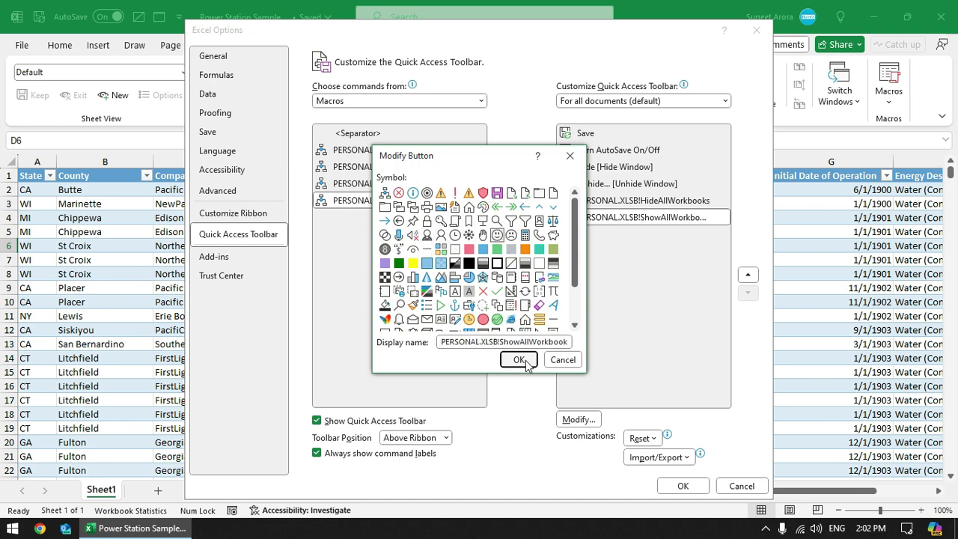
left_click(519, 359)
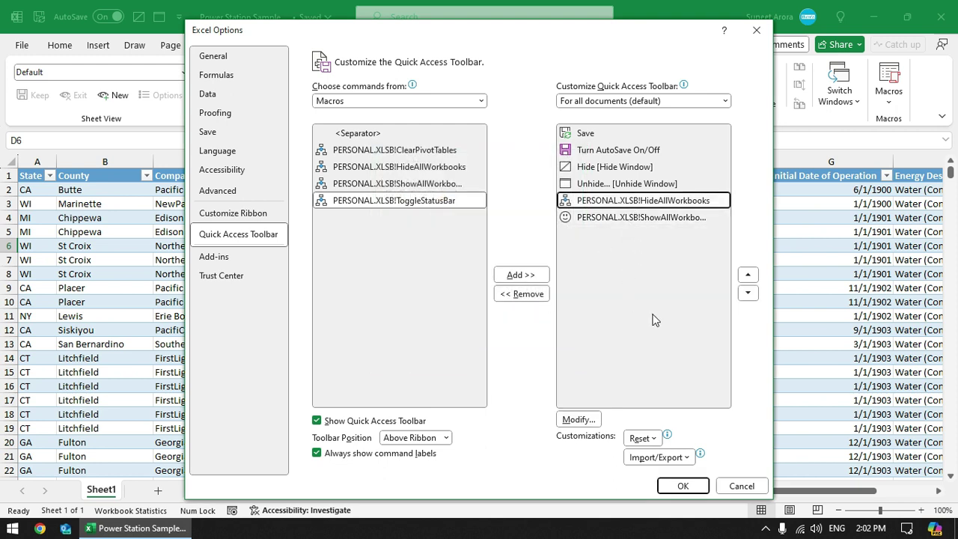
Change the HideAllWorkbooks macro button's symbol to the solid black square and apply the toolbar customizations
left_click(578, 420)
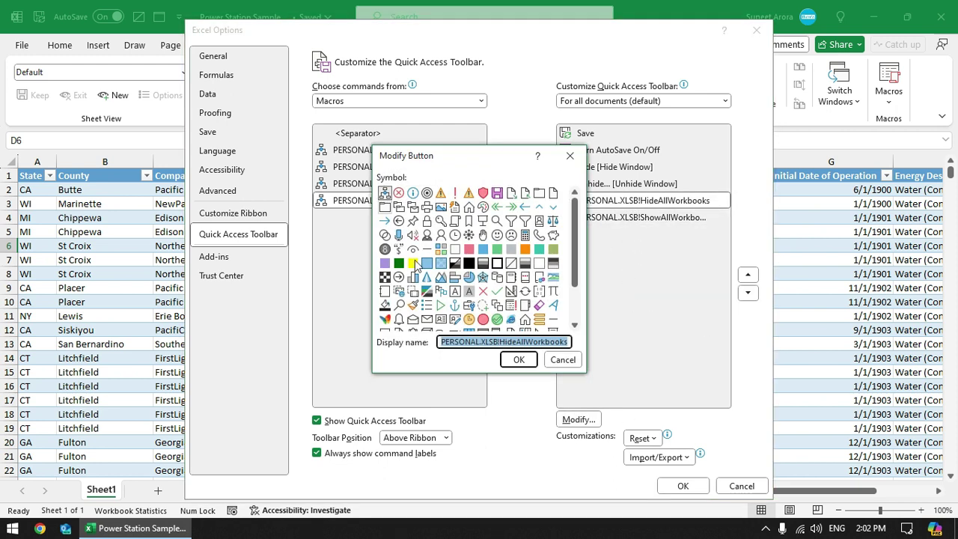
left_click(468, 263)
left_click(520, 360)
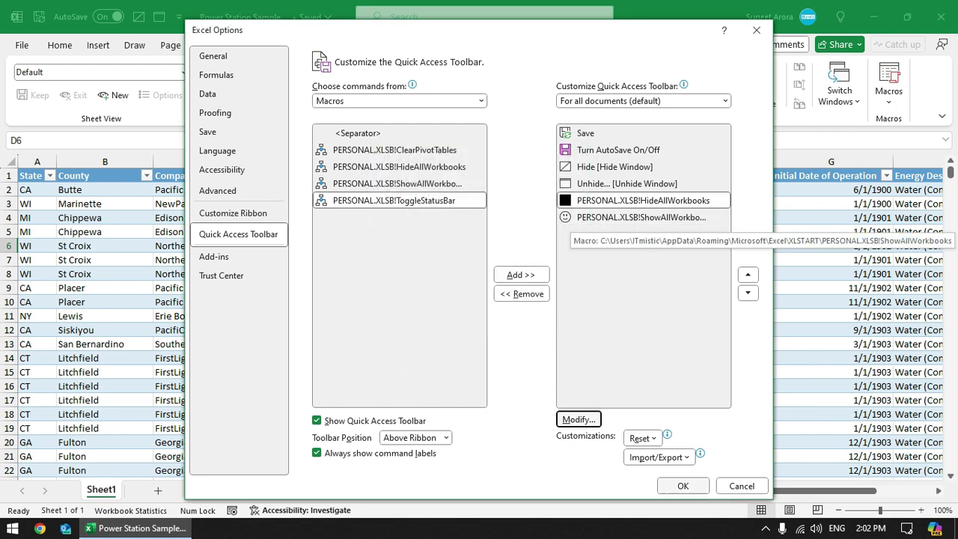
left_click(682, 486)
Run the ShowAllWorkbooks macro from the Quick Access Toolbar to unhide every hidden workbook
left_click(313, 285)
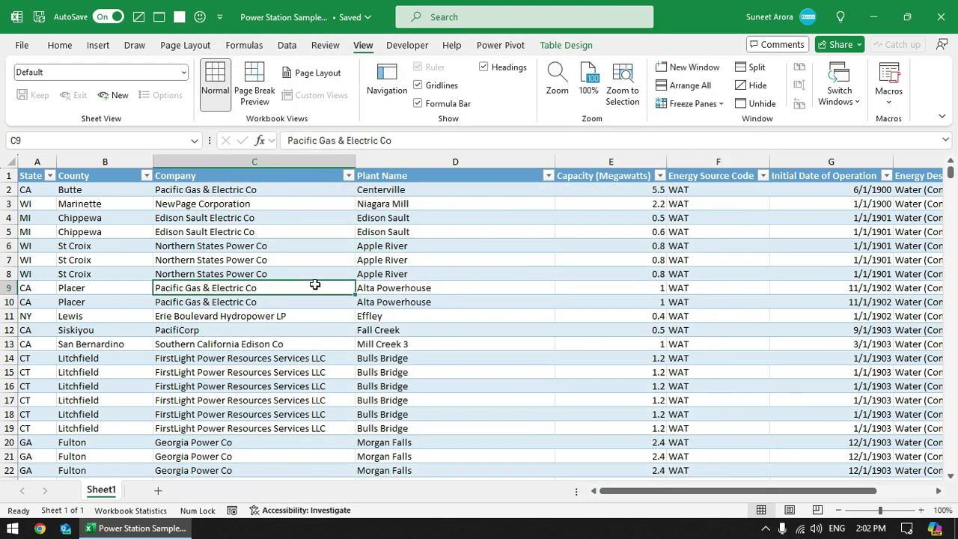
left_click(292, 247)
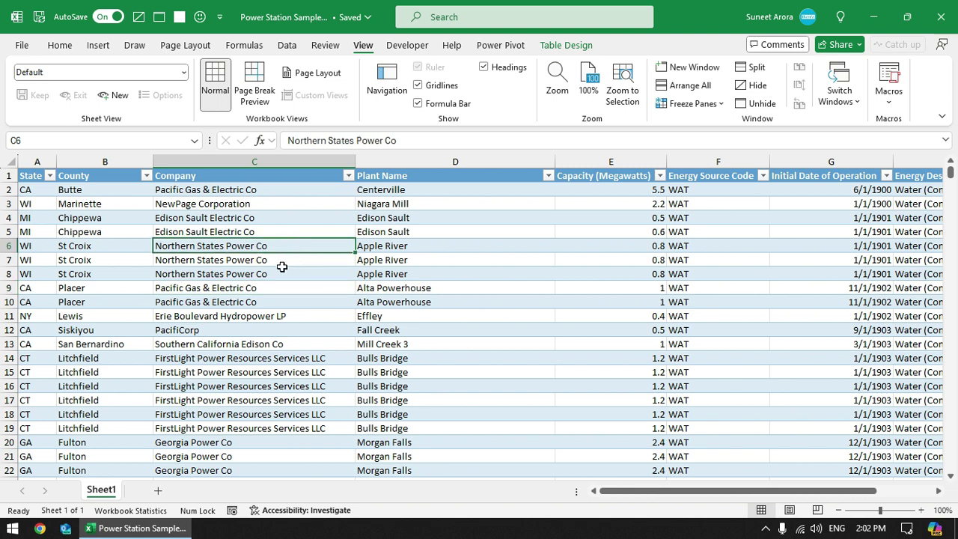
left_click(200, 18)
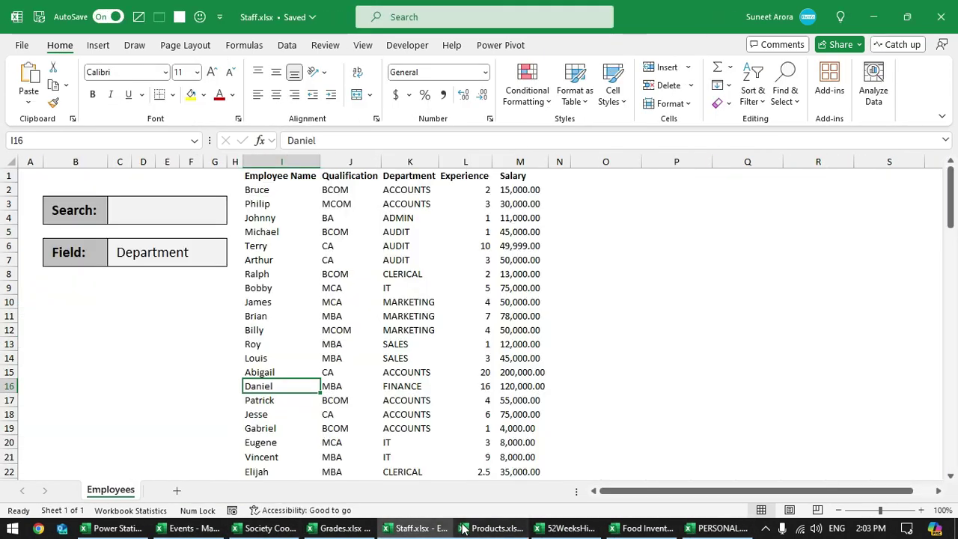
Switch to the Staff.xlsx workbook and run the HideAllWorkbooks macro to hide all the other open workbooks
left_click(218, 530)
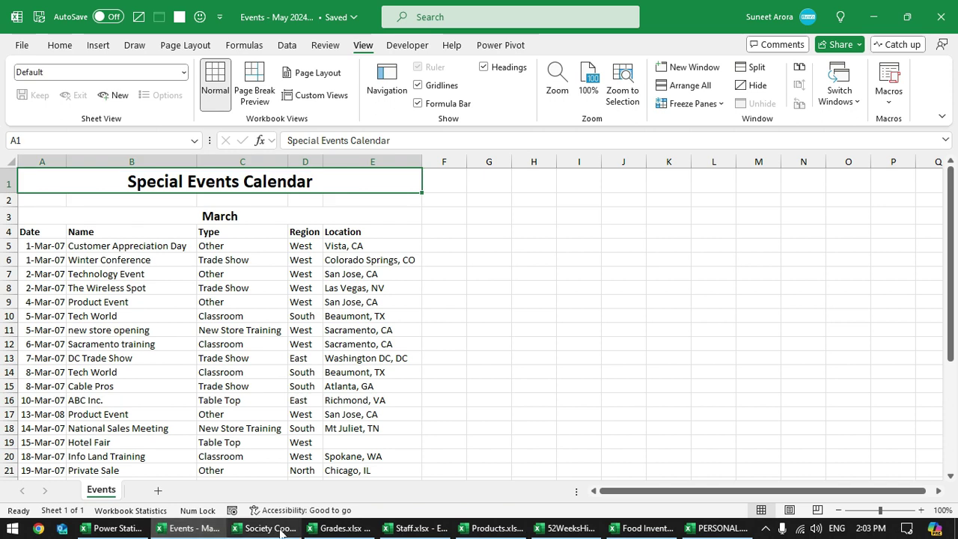
left_click(408, 530)
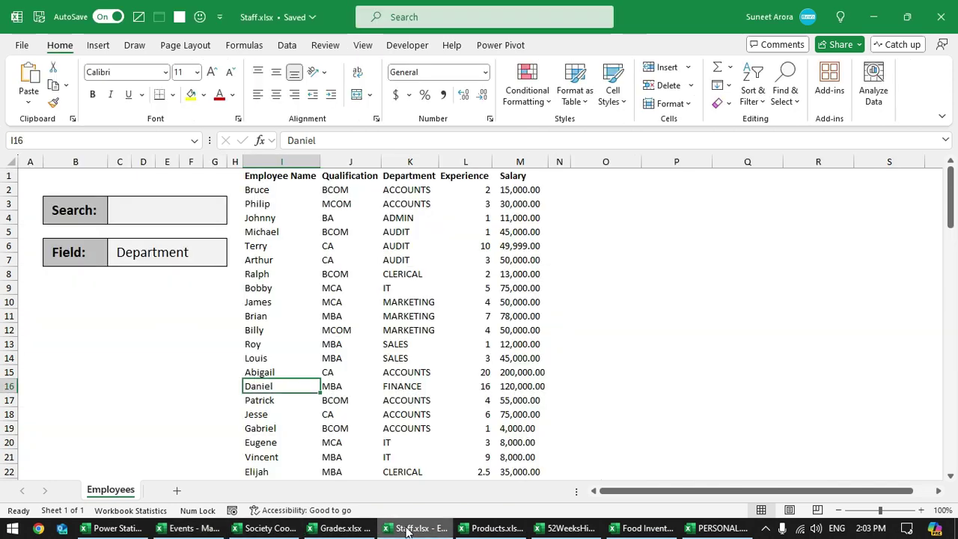
left_click(348, 232)
left_click(355, 279)
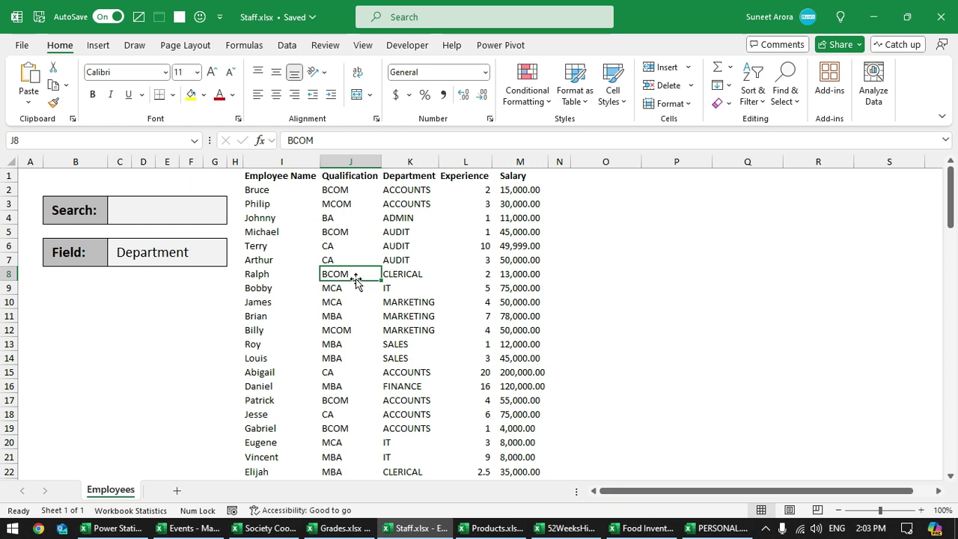
left_click(387, 329)
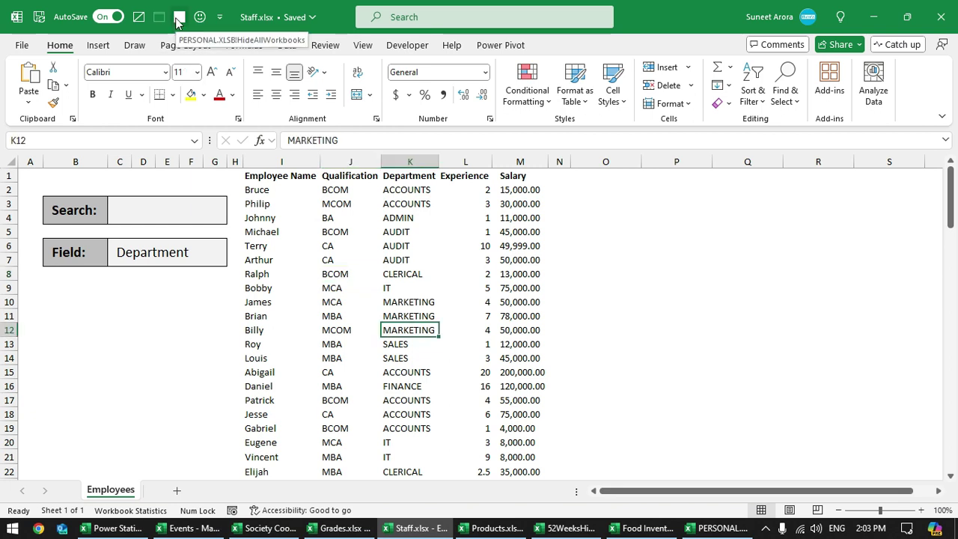
left_click(178, 18)
left_click(496, 317)
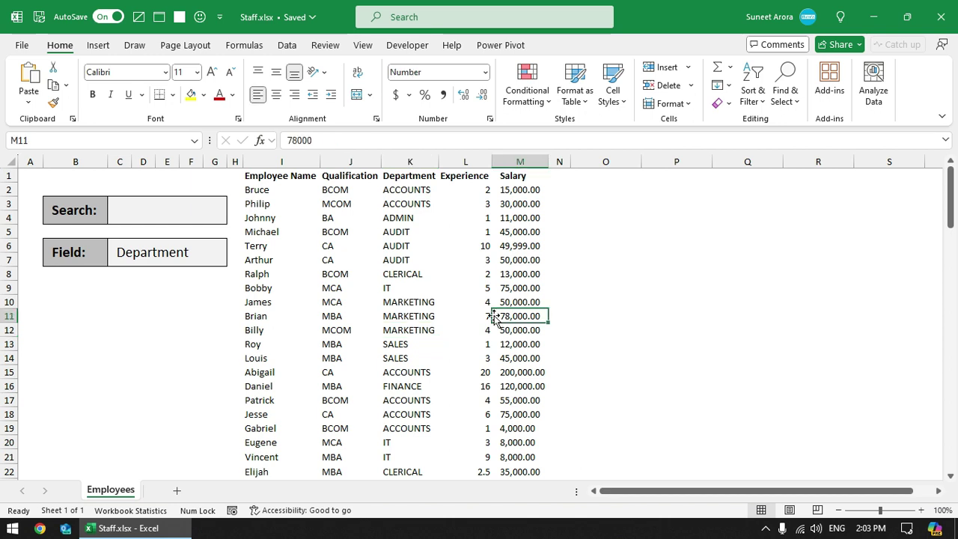
key("ctrl+Home")
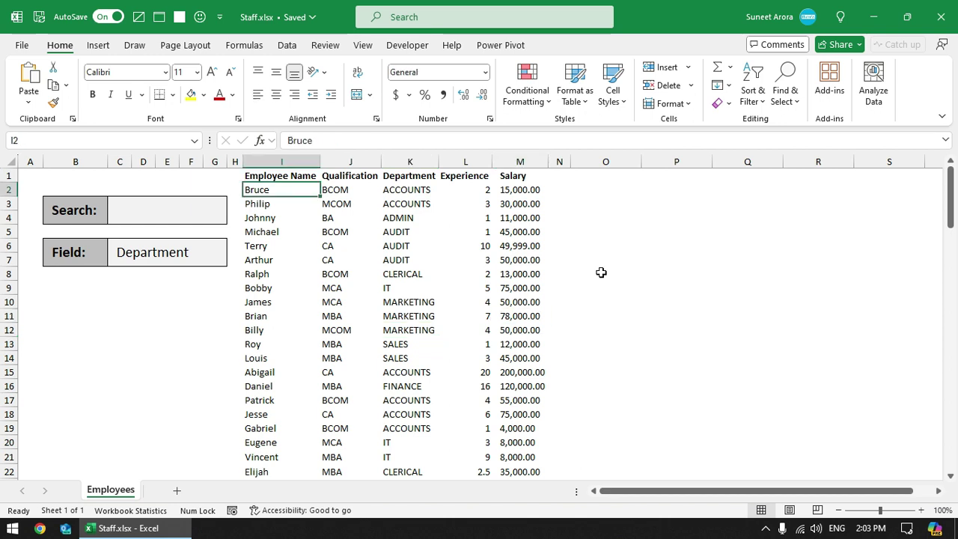